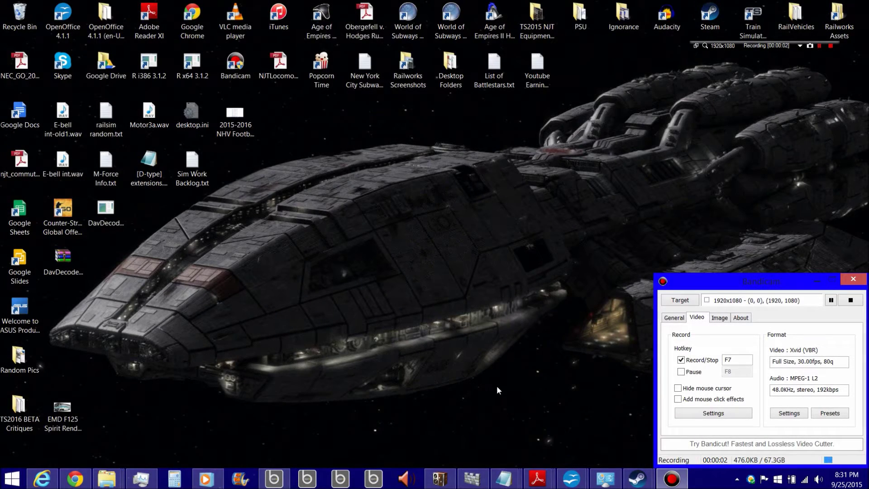
In Chrome, find and open the YouTube video "TS2015 HD EXCLUSIVE: How To Install A Fan Railer Sound or Physics Modification Pack (Tutorial)".
{"action": "left_click", "coordinate": [84, 479]}
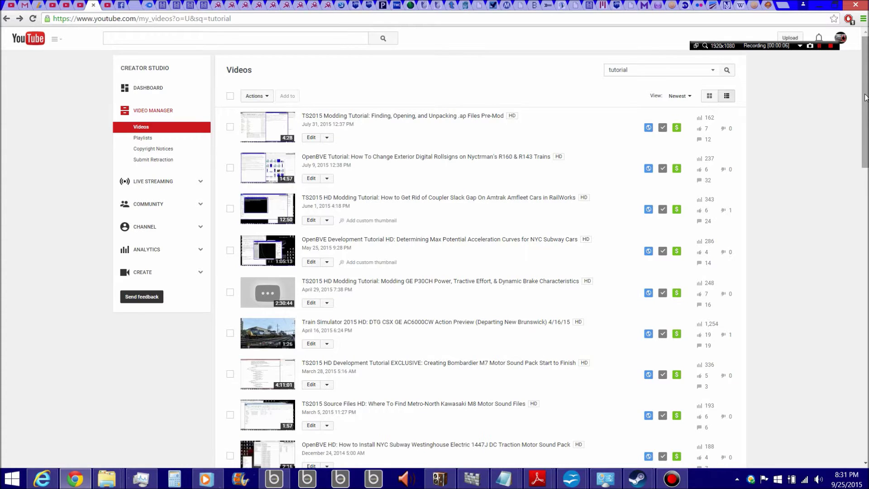
{"action": "scroll", "coordinate": [866, 97], "scroll_direction": "down", "scroll_amount": 2}
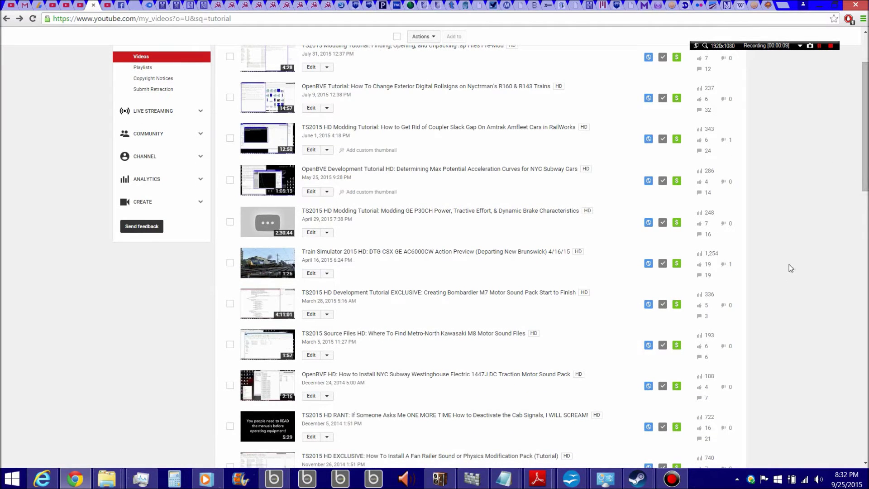
{"action": "scroll", "coordinate": [789, 265], "scroll_direction": "down", "scroll_amount": 2}
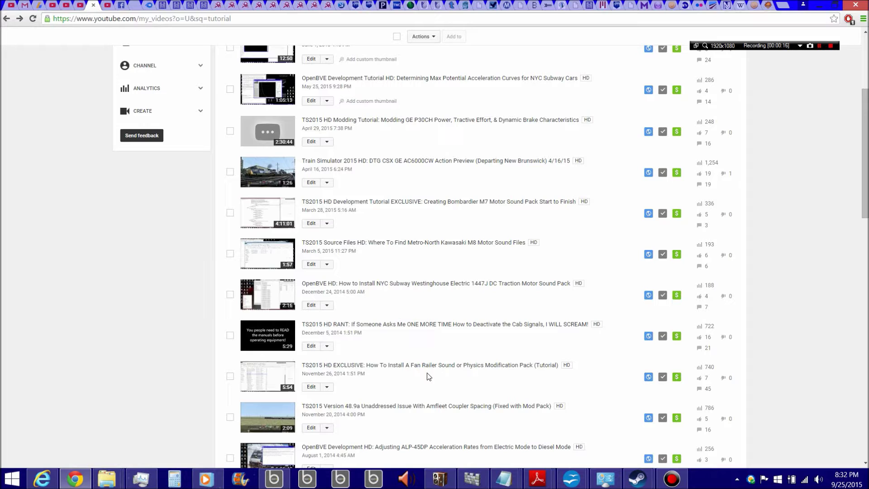
{"action": "scroll", "coordinate": [493, 387], "scroll_direction": "down", "scroll_amount": 1}
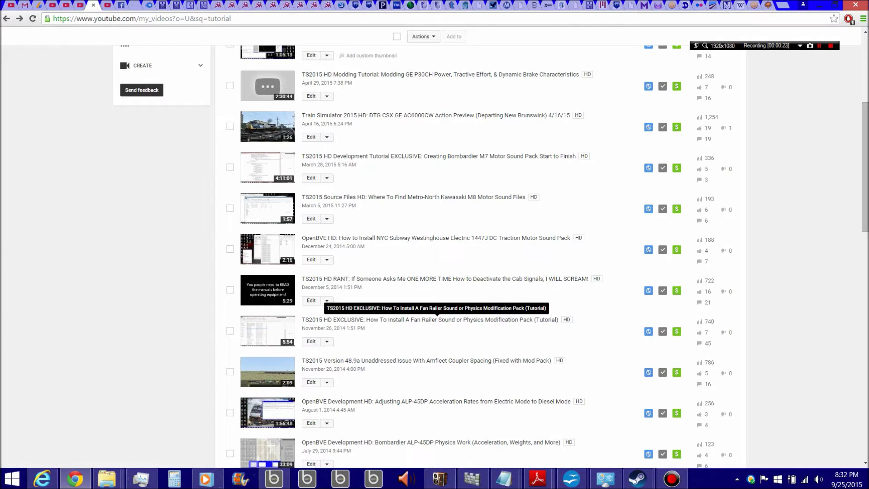
{"action": "left_click_drag", "start_coordinate": [542, 313], "coordinate": [302, 322]}
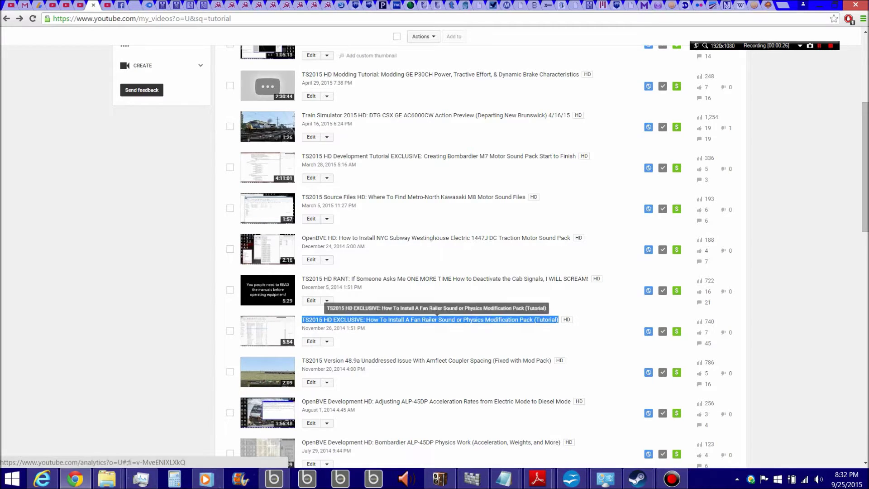
{"action": "scroll", "coordinate": [375, 297], "scroll_direction": "down", "scroll_amount": 1}
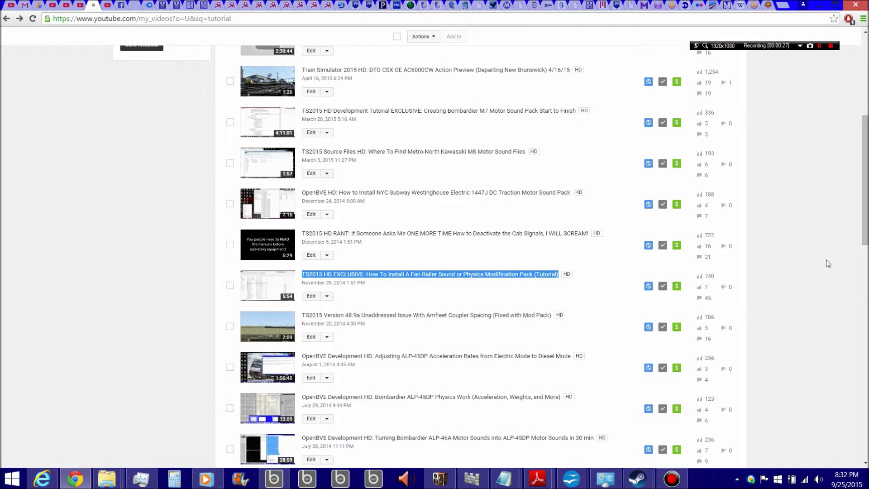
{"action": "left_click_drag", "start_coordinate": [425, 301], "coordinate": [411, 281]}
{"action": "left_click", "coordinate": [433, 297]}
{"action": "left_click", "coordinate": [428, 277]}
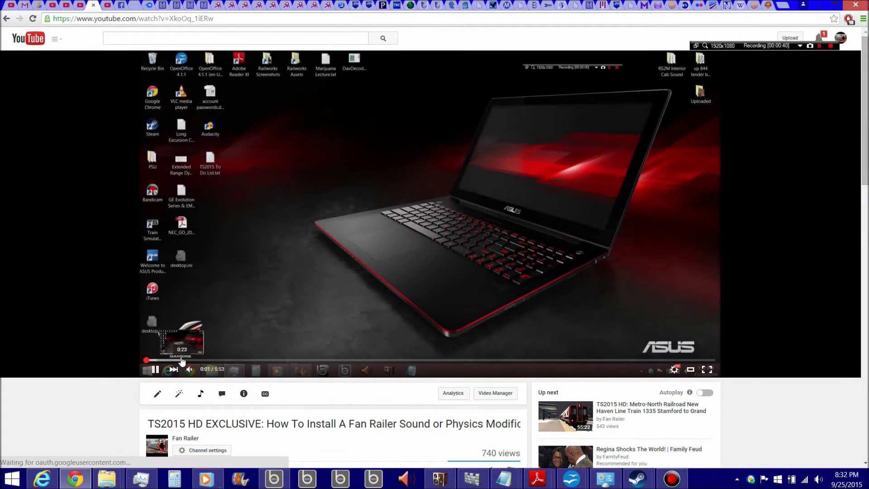
Skim the install tutorial through to the file replacement part, pause it, and return to the full list of channel videos.
{"action": "left_click", "coordinate": [190, 360]}
{"action": "left_click", "coordinate": [210, 361]}
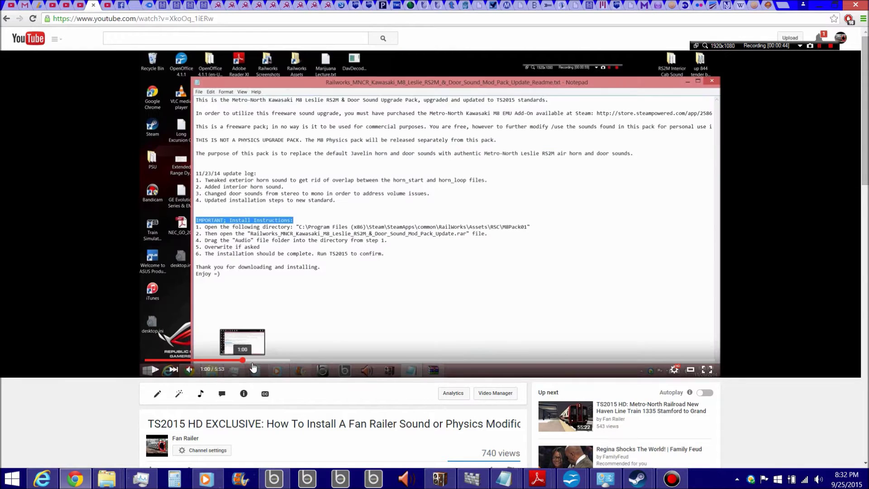
{"action": "left_click", "coordinate": [268, 360]}
{"action": "left_click", "coordinate": [304, 360]}
{"action": "left_click", "coordinate": [342, 360]}
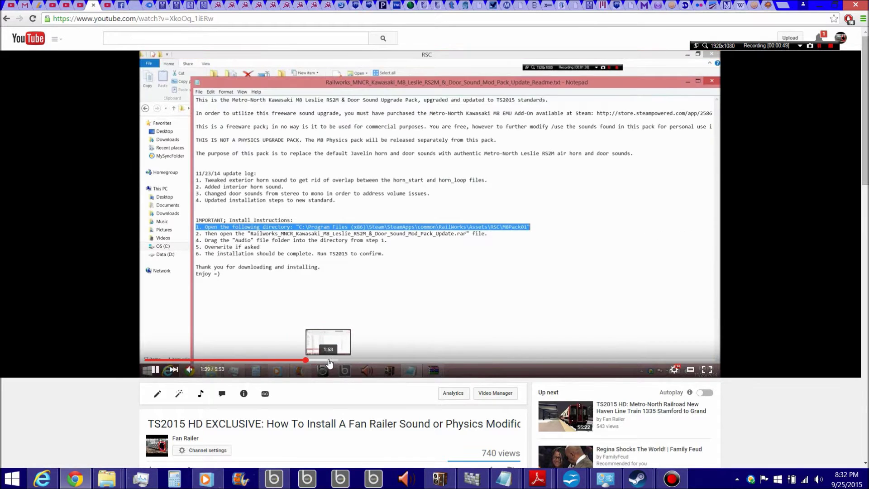
{"action": "left_click", "coordinate": [330, 360]}
{"action": "left_click_drag", "start_coordinate": [348, 360], "coordinate": [390, 361]}
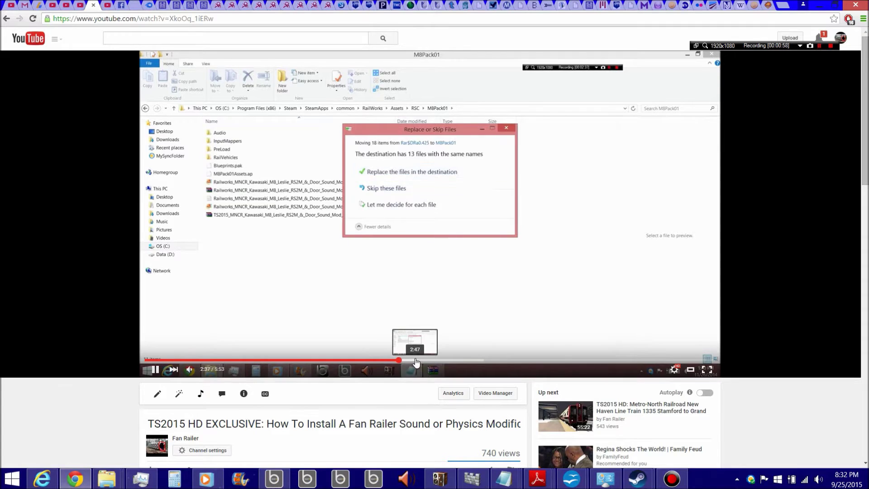
{"action": "left_click", "coordinate": [427, 260]}
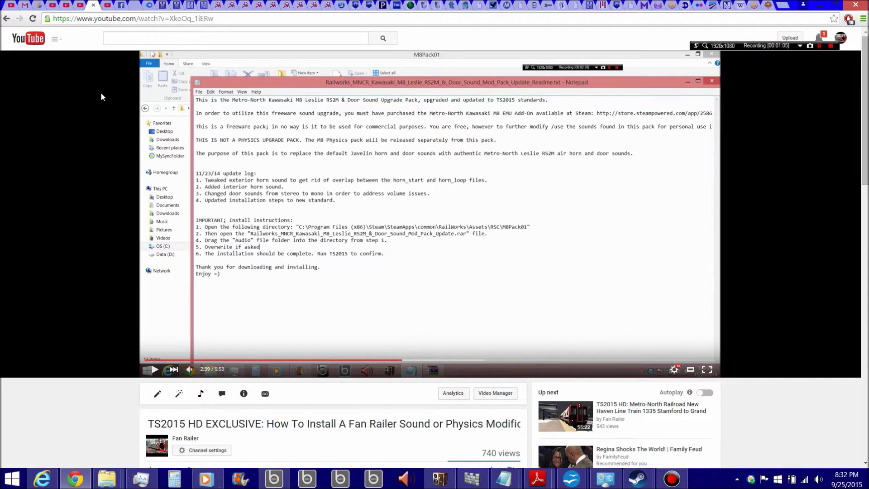
{"action": "left_click", "coordinate": [6, 19]}
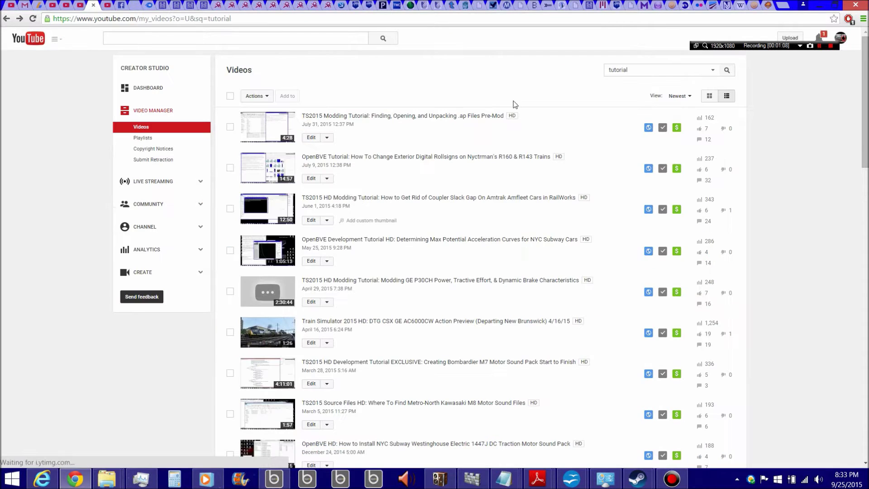
{"action": "left_click", "coordinate": [147, 129]}
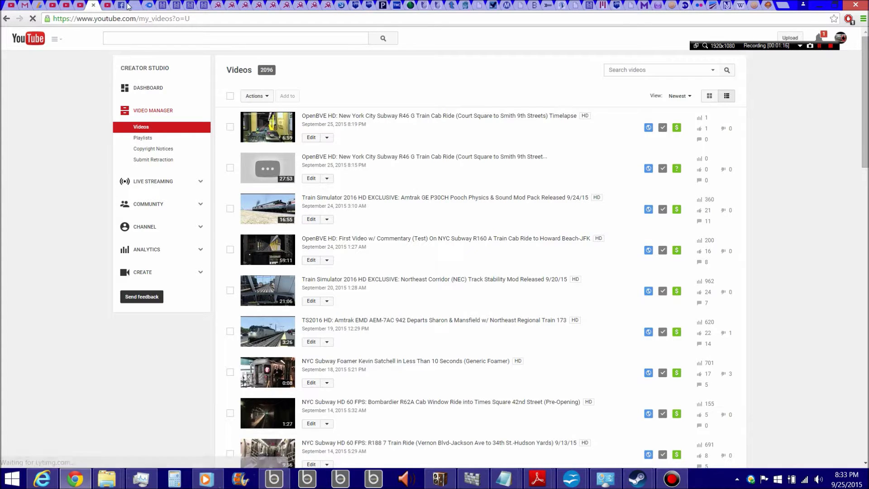
Search the MediaFire Railworks' Train Simulator Content folder for "metra" and open the F40PH & Gallery Cab Car physics pack's download page.
{"action": "left_click", "coordinate": [152, 5]}
{"action": "scroll", "coordinate": [458, 229], "scroll_direction": "down", "scroll_amount": 1}
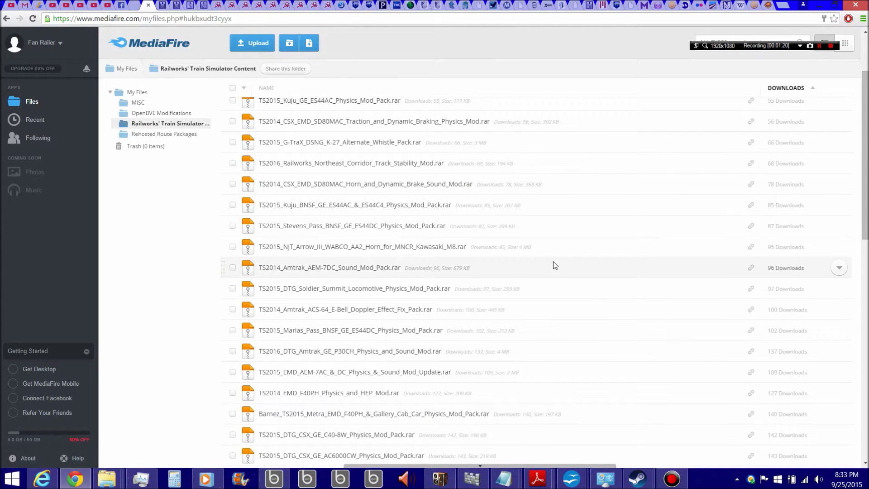
{"action": "key", "text": "ctrl+f"}
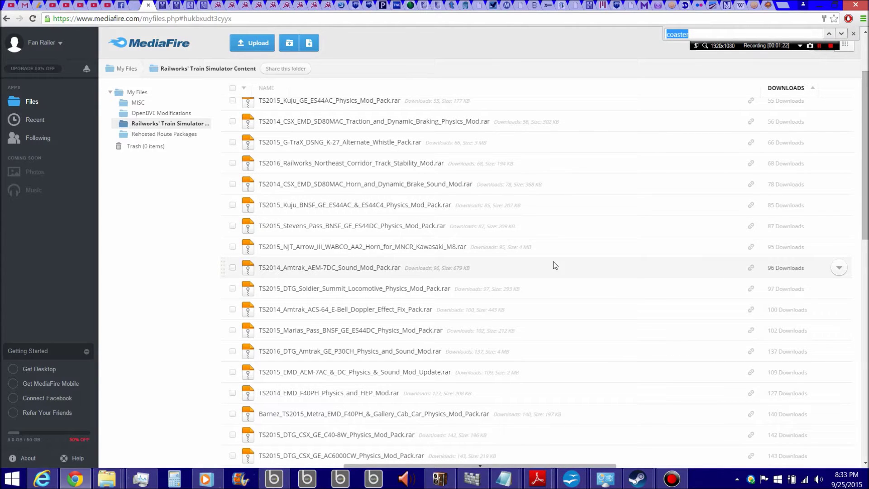
{"action": "type", "text": "metra"}
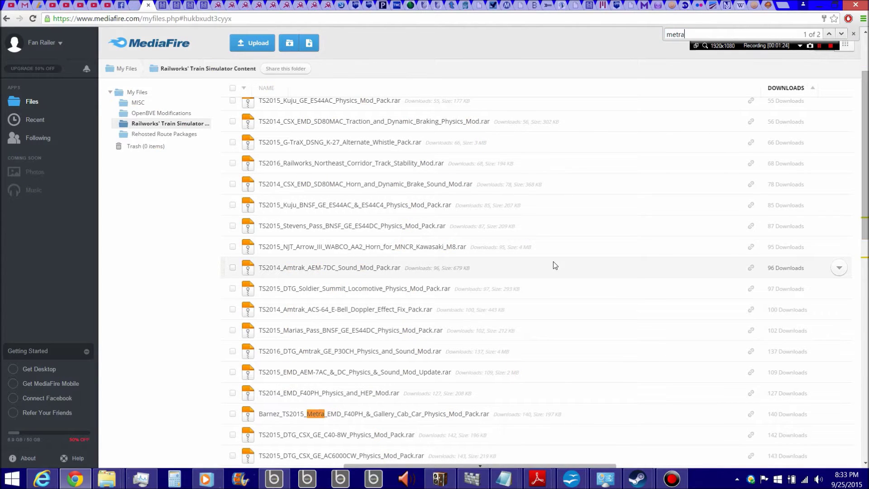
{"action": "scroll", "coordinate": [521, 317], "scroll_direction": "down", "scroll_amount": 1}
{"action": "left_click", "coordinate": [417, 368]}
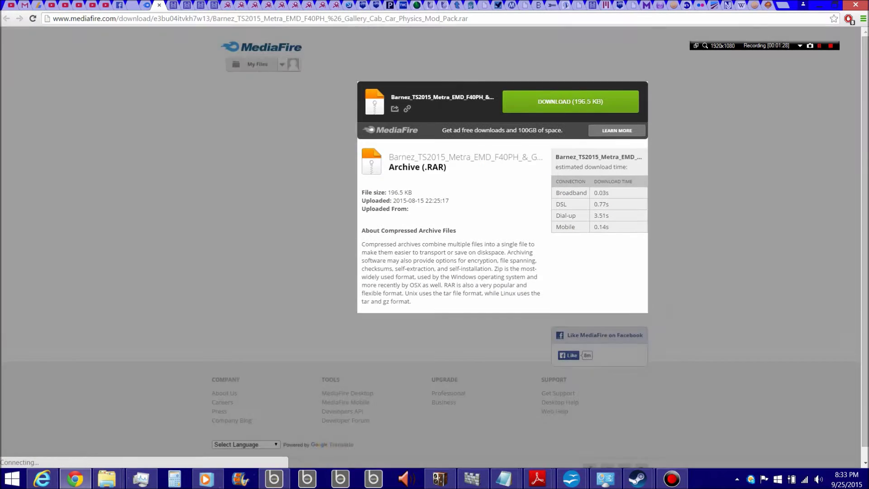
Download the Barnez_TS2015_Metra_EMD_F40PH_&_Gallery_Cab_Car_Physics_Mod_Pack.rar archive.
{"action": "left_click_drag", "start_coordinate": [470, 18], "coordinate": [47, 112]}
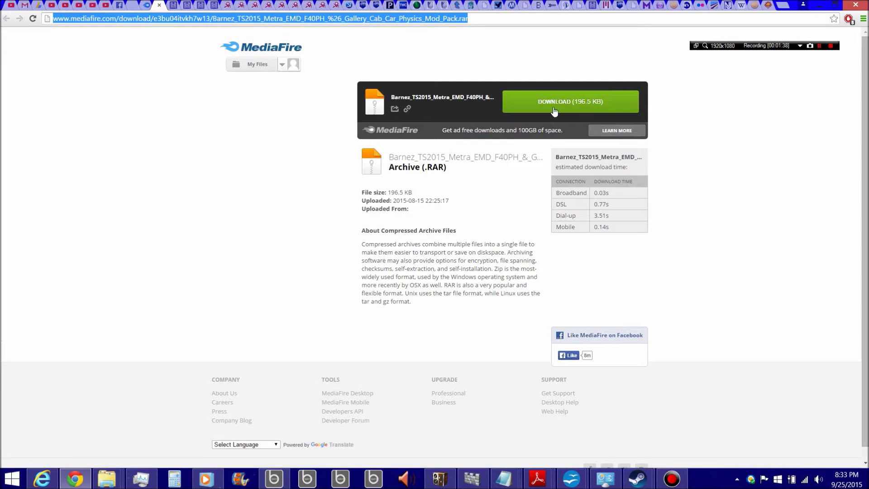
{"action": "left_click", "coordinate": [748, 150]}
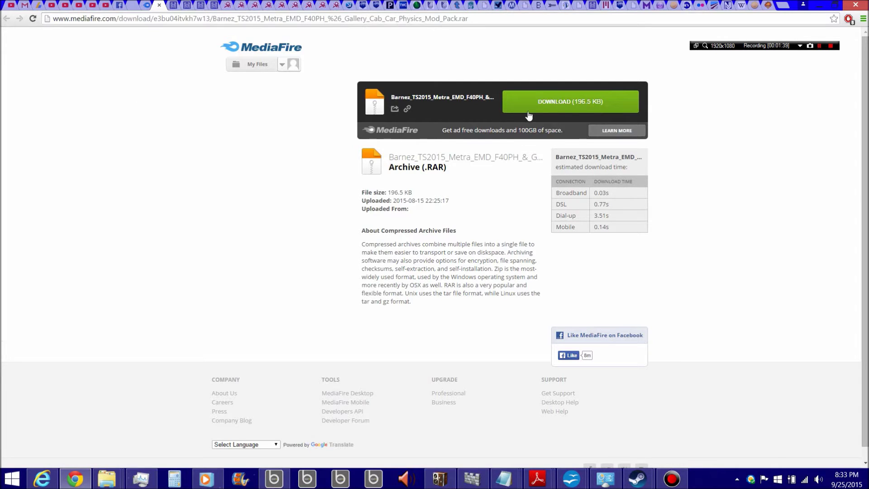
{"action": "left_click", "coordinate": [566, 105]}
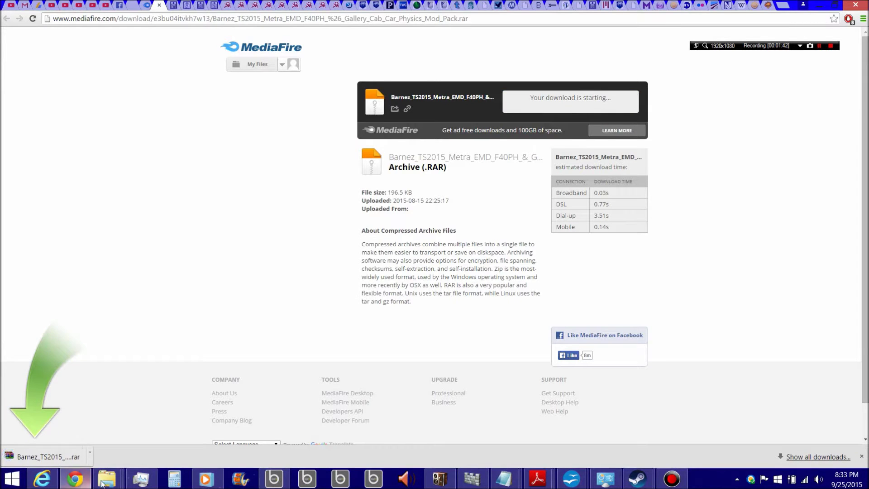
Switch to the Downloads folder in File Explorer and open the downloaded Metra F40PH physics pack archive in WinRAR.
{"action": "left_click", "coordinate": [103, 484]}
{"action": "left_click", "coordinate": [680, 426]}
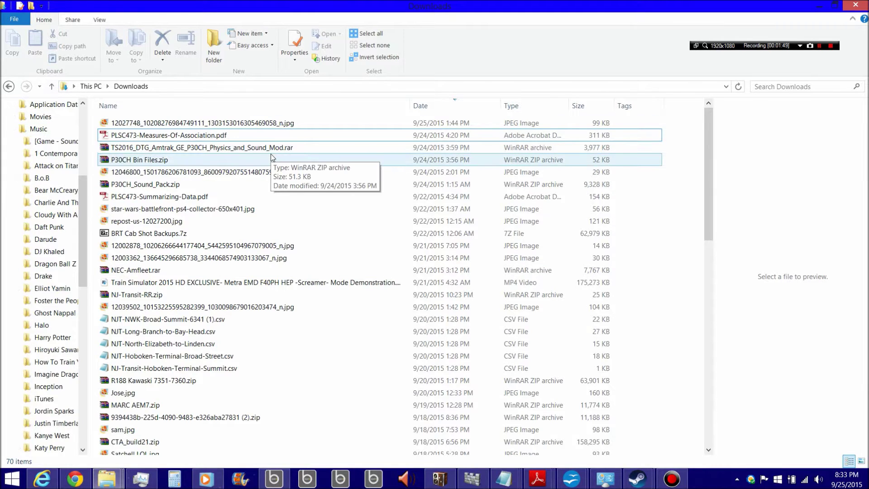
{"action": "left_click", "coordinate": [295, 122]}
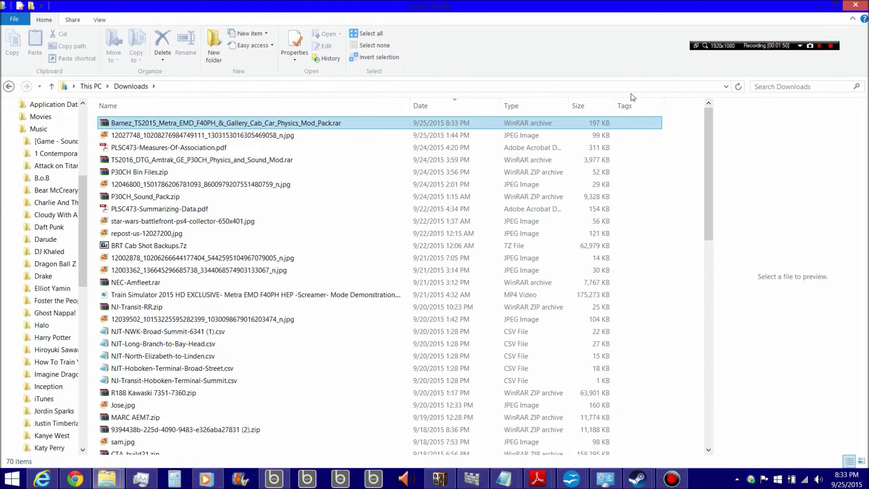
{"action": "double_click", "coordinate": [332, 122]}
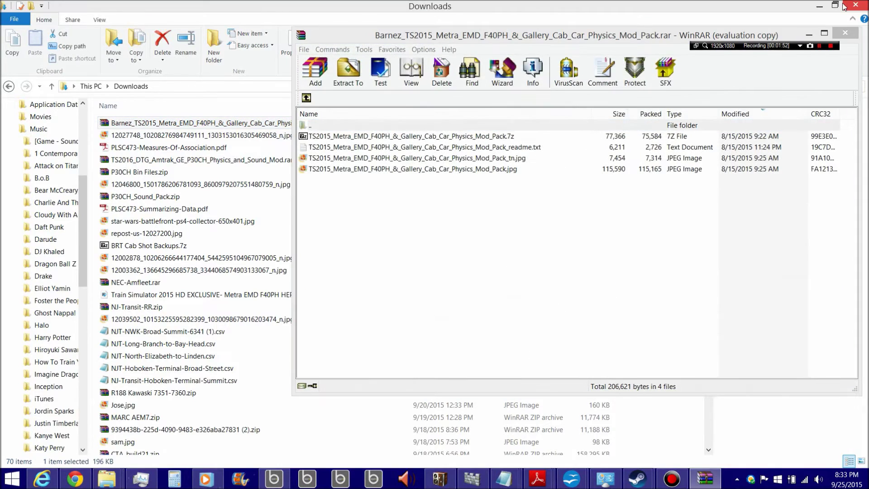
Minimize the Downloads window and dismiss the WinRAR purchase notices in front of the archive.
{"action": "left_click", "coordinate": [820, 6]}
{"action": "left_click", "coordinate": [821, 7]}
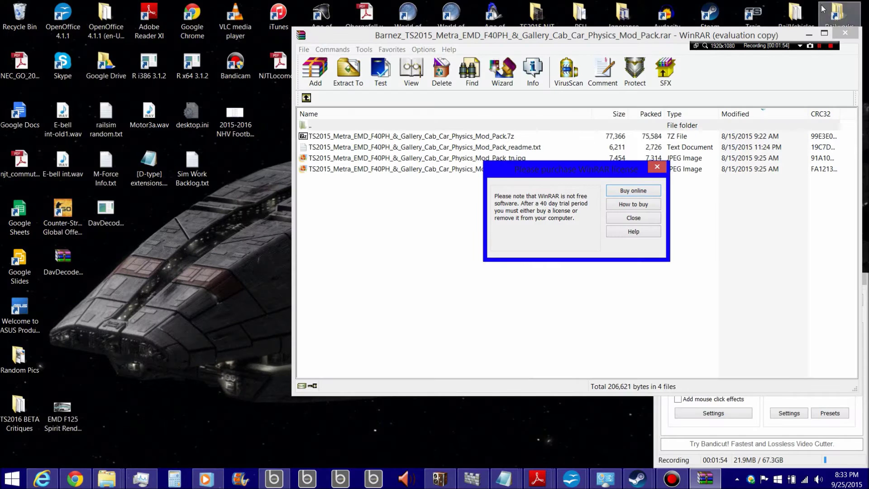
{"action": "left_click", "coordinate": [657, 167]}
{"action": "left_click", "coordinate": [415, 243]}
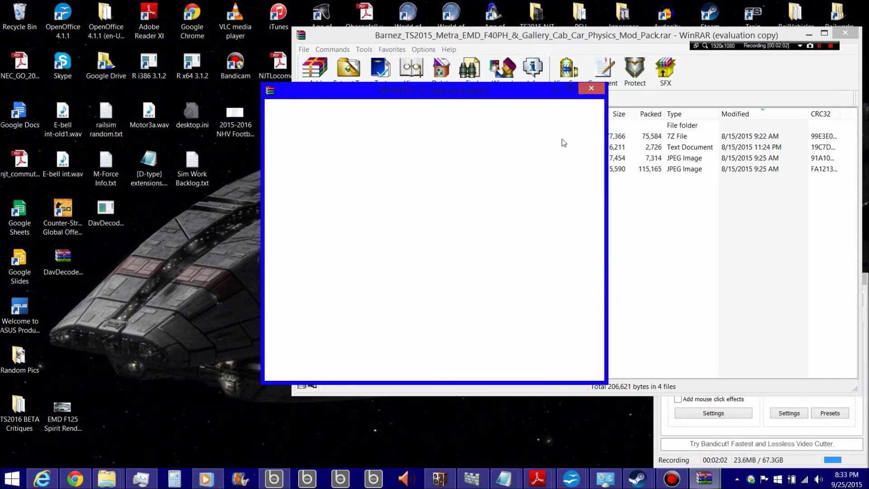
{"action": "left_click", "coordinate": [592, 91]}
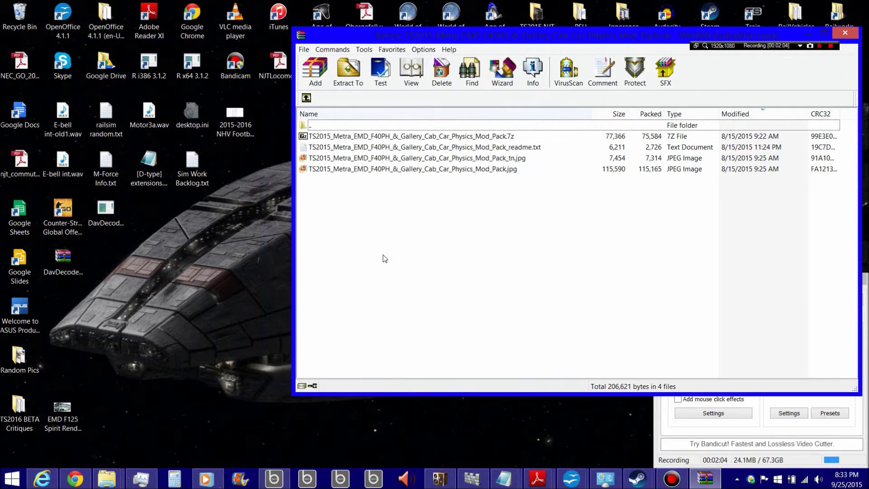
Examine the two JPEG images, the readme and the 7z file inside the mod archive.
{"action": "left_click_drag", "start_coordinate": [452, 222], "coordinate": [354, 140]}
{"action": "left_click", "coordinate": [413, 221]}
{"action": "left_click_drag", "start_coordinate": [408, 210], "coordinate": [397, 159]}
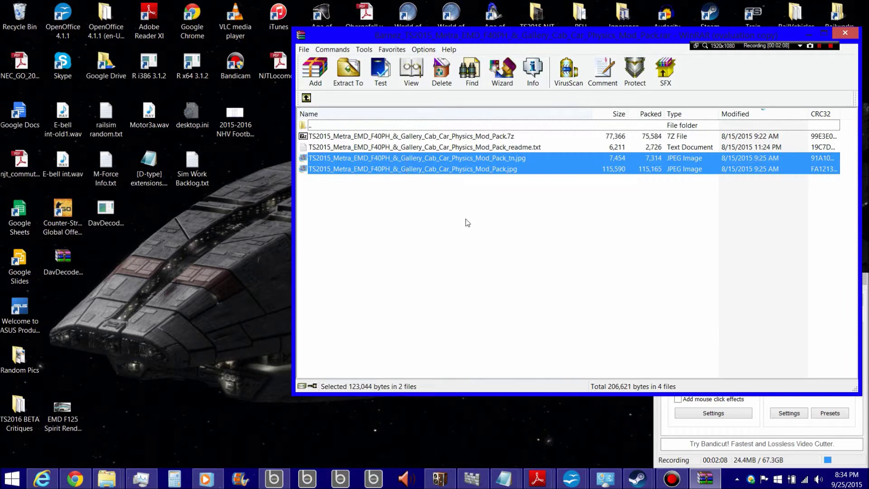
{"action": "left_click", "coordinate": [446, 206]}
{"action": "left_click", "coordinate": [404, 148]}
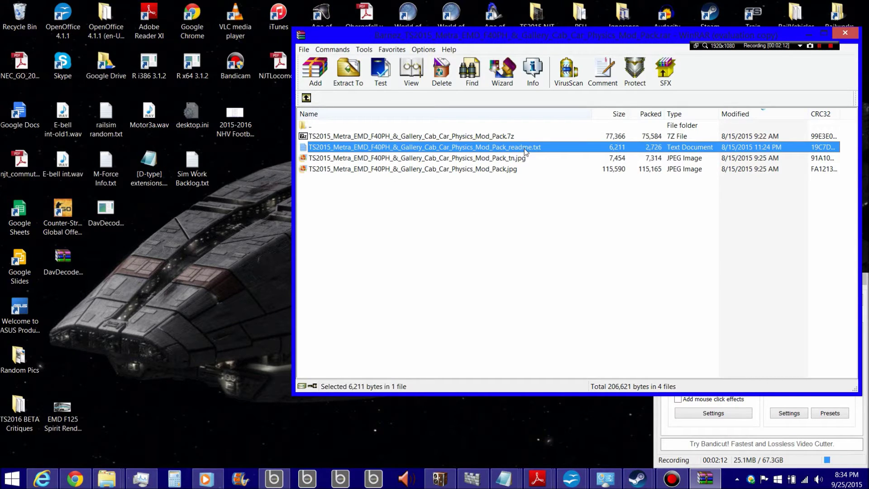
{"action": "left_click", "coordinate": [491, 140]}
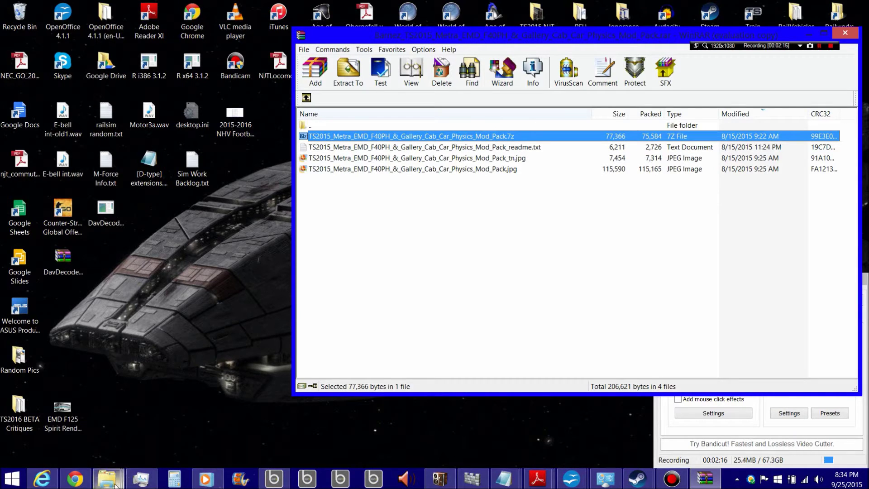
Open the mod pack's readme text file from the archive and widen its window so the long lines fit.
{"action": "left_click", "coordinate": [511, 149]}
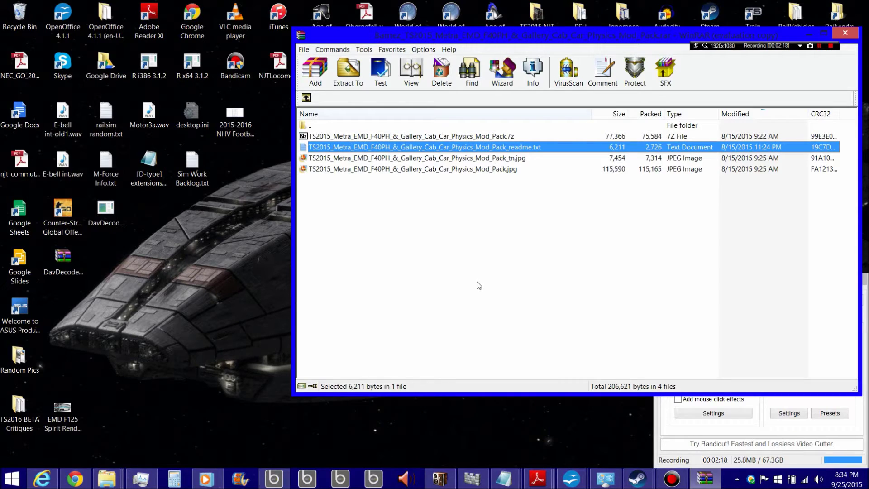
{"action": "key", "text": "Return"}
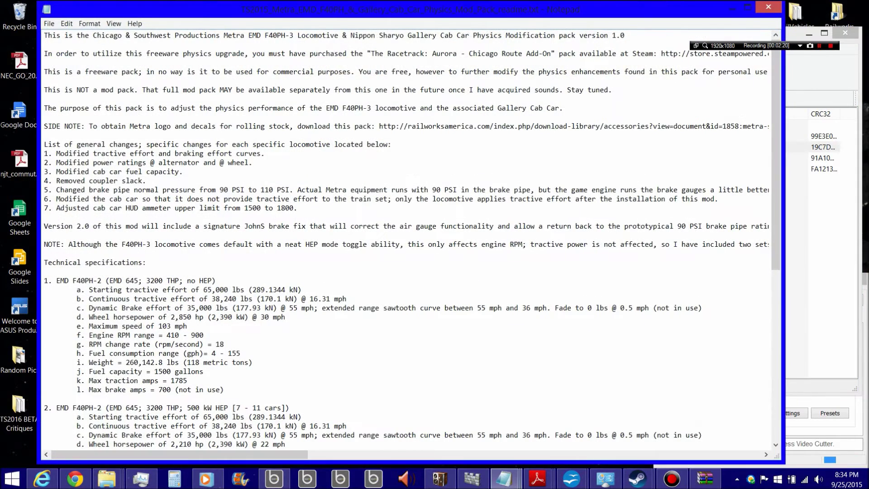
{"action": "left_click_drag", "start_coordinate": [784, 117], "coordinate": [589, 129]}
{"action": "left_click_drag", "start_coordinate": [309, 18], "coordinate": [270, 15]}
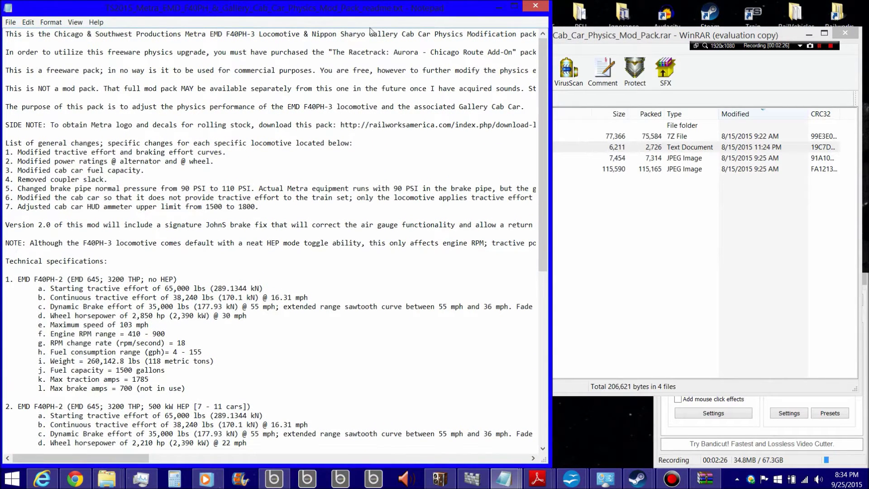
{"action": "left_click_drag", "start_coordinate": [549, 70], "coordinate": [815, 84]}
{"action": "left_click_drag", "start_coordinate": [777, 48], "coordinate": [672, 16]}
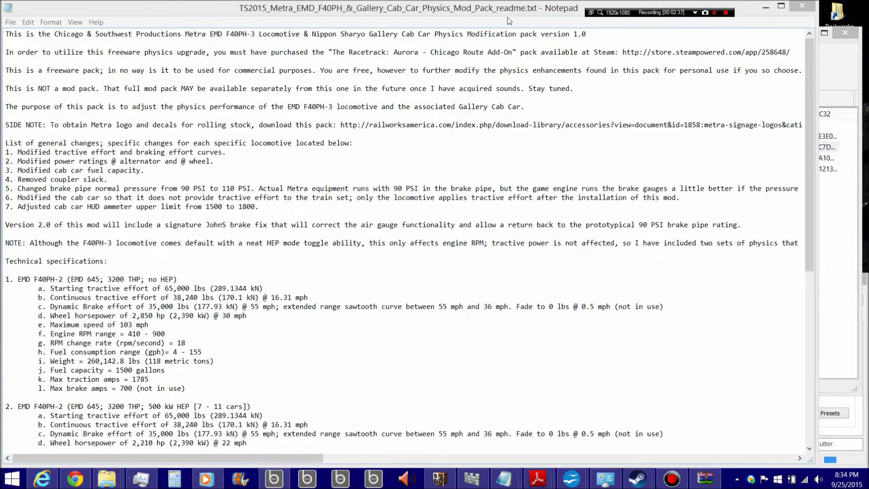
Read the readme's title line and its requirement to own The Racetrack: Aurora - Chicago Route Add-On.
{"action": "left_click_drag", "start_coordinate": [55, 34], "coordinate": [497, 34]}
{"action": "left_click", "coordinate": [6, 43]}
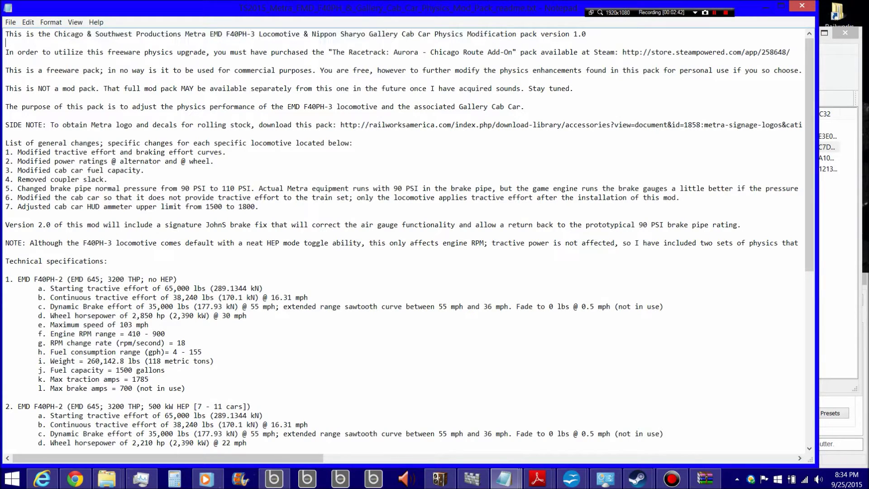
{"action": "left_click_drag", "start_coordinate": [22, 52], "coordinate": [275, 52]}
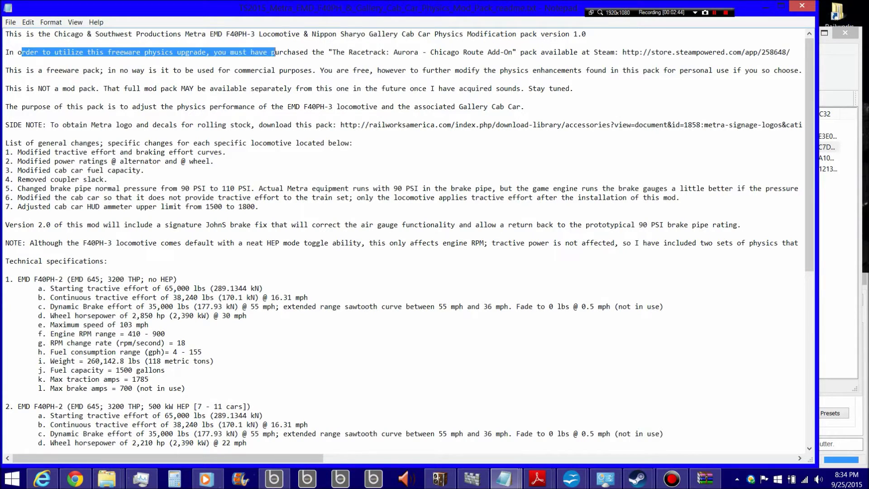
{"action": "left_click", "coordinate": [6, 43]}
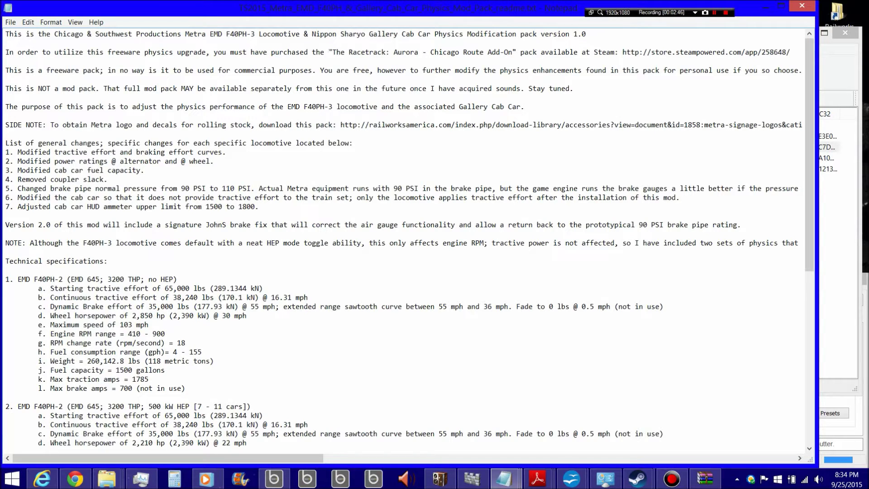
{"action": "left_click_drag", "start_coordinate": [333, 52], "coordinate": [787, 52]}
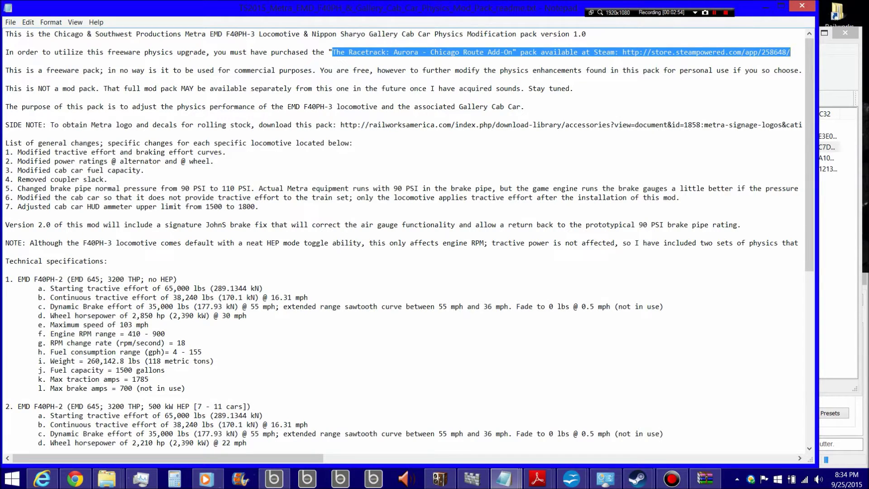
{"action": "scroll", "coordinate": [410, 238], "scroll_direction": "down", "scroll_amount": 1}
{"action": "scroll", "coordinate": [411, 239], "scroll_direction": "up", "scroll_amount": 1}
Insert the word "sound" after "This is NOT" in the readme's mod pack statement and save the file.
{"action": "left_click_drag", "start_coordinate": [25, 88], "coordinate": [247, 88]}
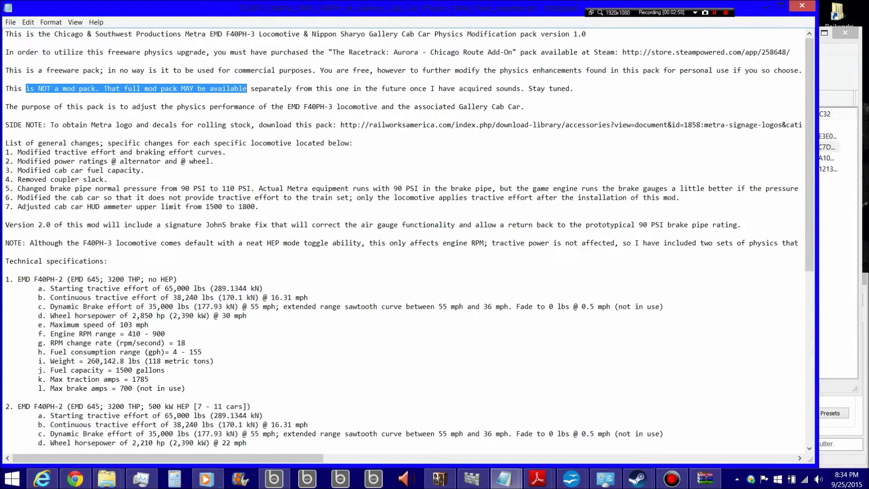
{"action": "left_click", "coordinate": [124, 88]}
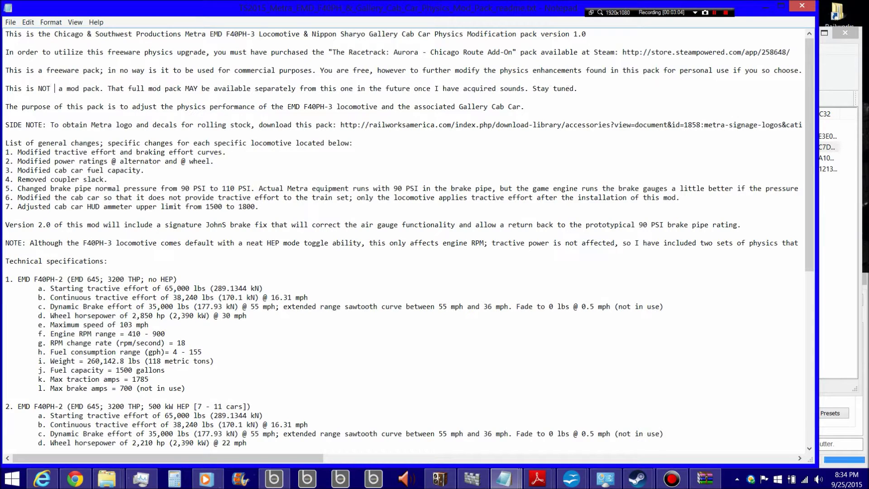
{"action": "type", "text": "sound"}
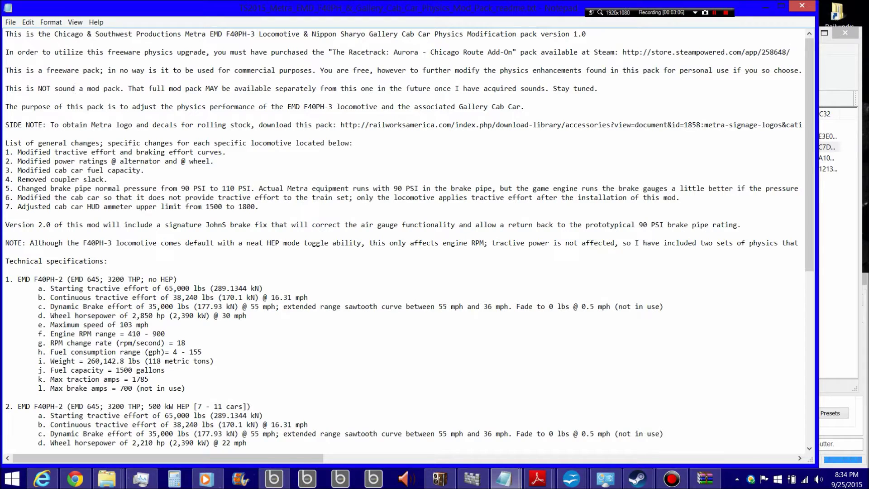
{"action": "left_click", "coordinate": [10, 23]}
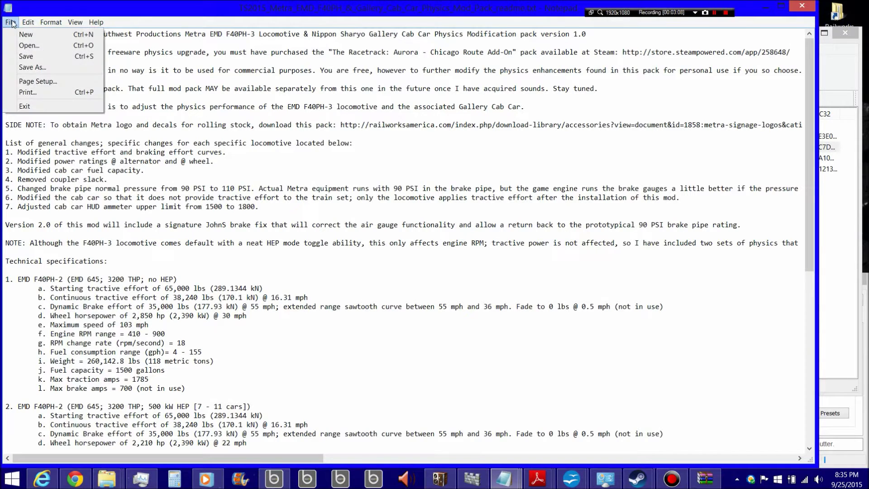
{"action": "left_click", "coordinate": [23, 52]}
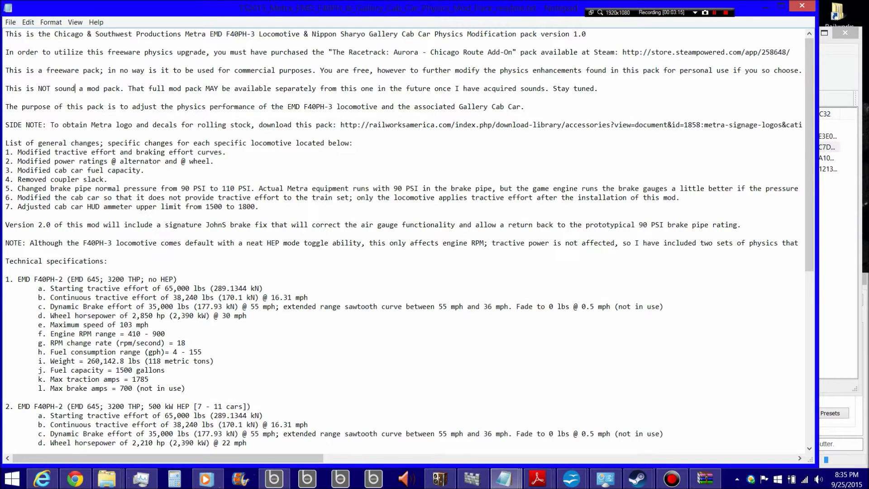
Review the readme's sound mod statement and the freeware terms on commercial use and personal modification.
{"action": "left_click_drag", "start_coordinate": [29, 88], "coordinate": [218, 88]}
{"action": "left_click", "coordinate": [108, 71]}
{"action": "left_click_drag", "start_coordinate": [141, 71], "coordinate": [803, 70]}
{"action": "left_click_drag", "start_coordinate": [58, 71], "coordinate": [112, 70]}
{"action": "left_click", "coordinate": [113, 70]}
{"action": "left_click_drag", "start_coordinate": [280, 70], "coordinate": [5, 61]}
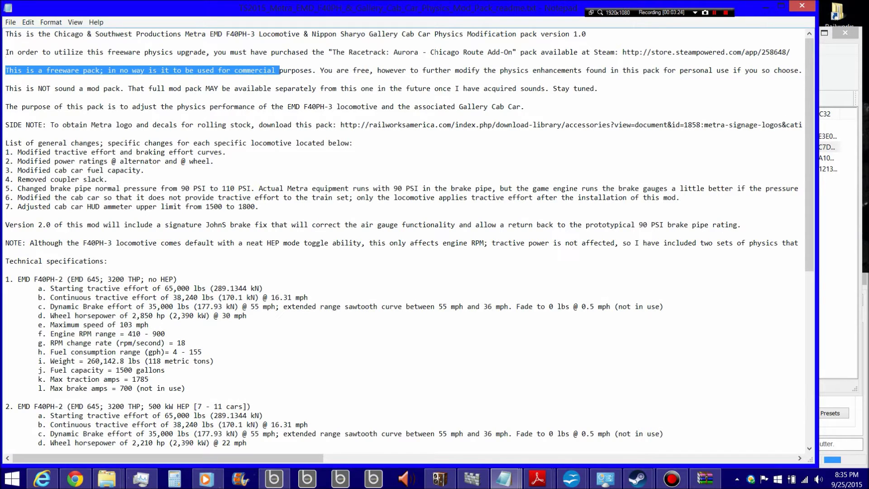
{"action": "left_click", "coordinate": [496, 70]}
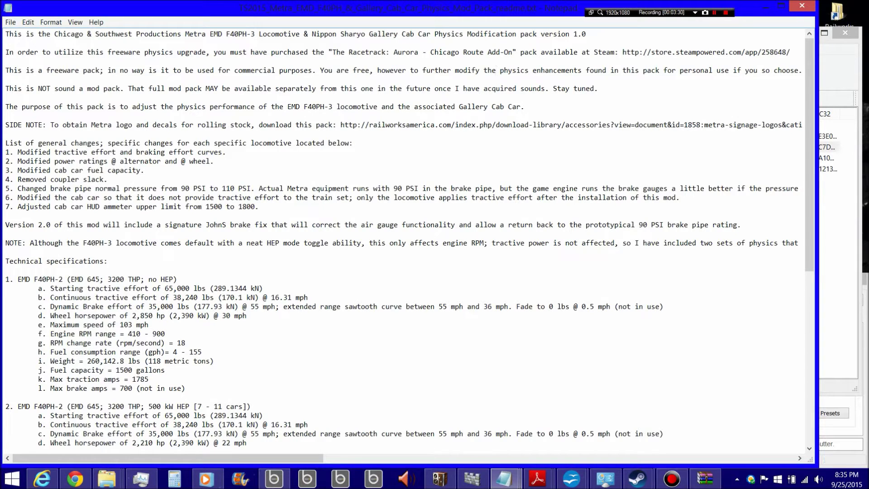
Examine the readme's list of general changes and the technical specifications of the no-HEP and 500 kW HEP F40PH-2 versions.
{"action": "left_click_drag", "start_coordinate": [26, 143], "coordinate": [318, 198]}
{"action": "left_click", "coordinate": [442, 188]}
{"action": "scroll", "coordinate": [443, 188], "scroll_direction": "down", "scroll_amount": 2}
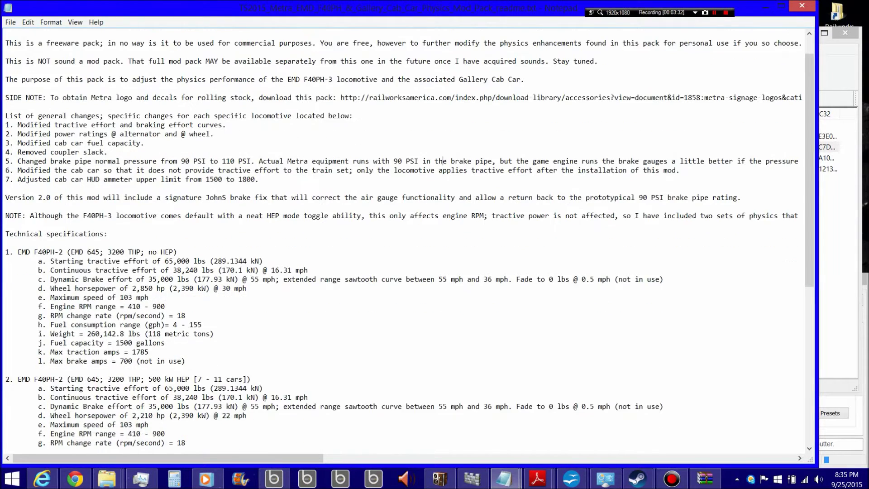
{"action": "scroll", "coordinate": [408, 238], "scroll_direction": "down", "scroll_amount": 1}
{"action": "scroll", "coordinate": [407, 239], "scroll_direction": "down", "scroll_amount": 2}
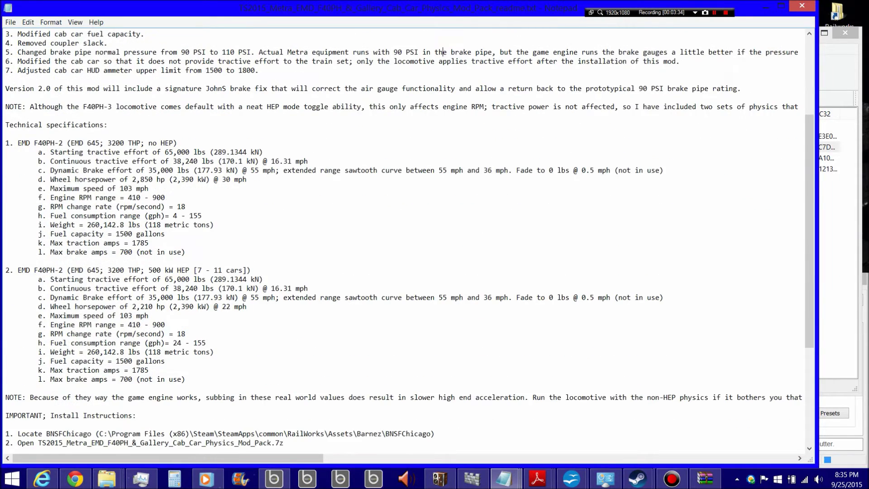
{"action": "left_click_drag", "start_coordinate": [83, 162], "coordinate": [160, 253]}
{"action": "left_click", "coordinate": [161, 252]}
{"action": "scroll", "coordinate": [161, 253], "scroll_direction": "down", "scroll_amount": 2}
{"action": "left_click_drag", "start_coordinate": [87, 216], "coordinate": [165, 307]}
{"action": "scroll", "coordinate": [165, 306], "scroll_direction": "down", "scroll_amount": 2}
{"action": "left_click", "coordinate": [215, 243]}
{"action": "scroll", "coordinate": [214, 243], "scroll_direction": "down", "scroll_amount": 3}
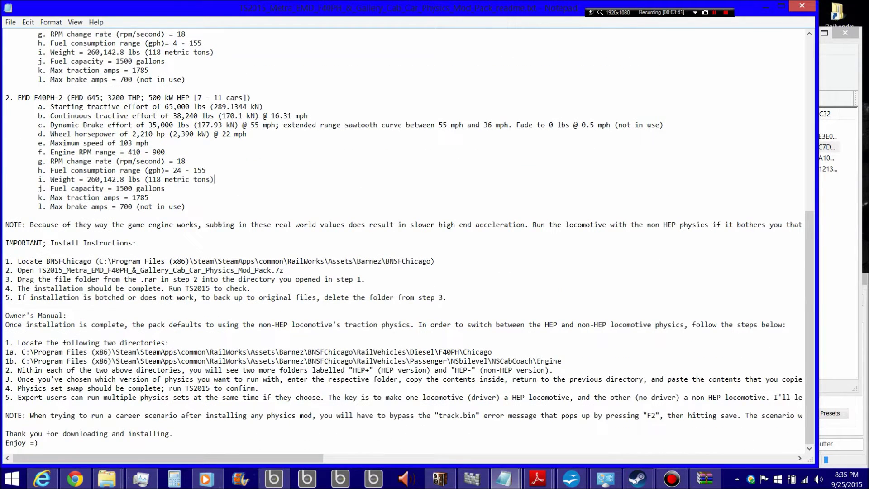
Read the five install instructions in the readme, from locating the BNSFChicago folder to restoring the original files.
{"action": "left_click_drag", "start_coordinate": [6, 243], "coordinate": [447, 298]}
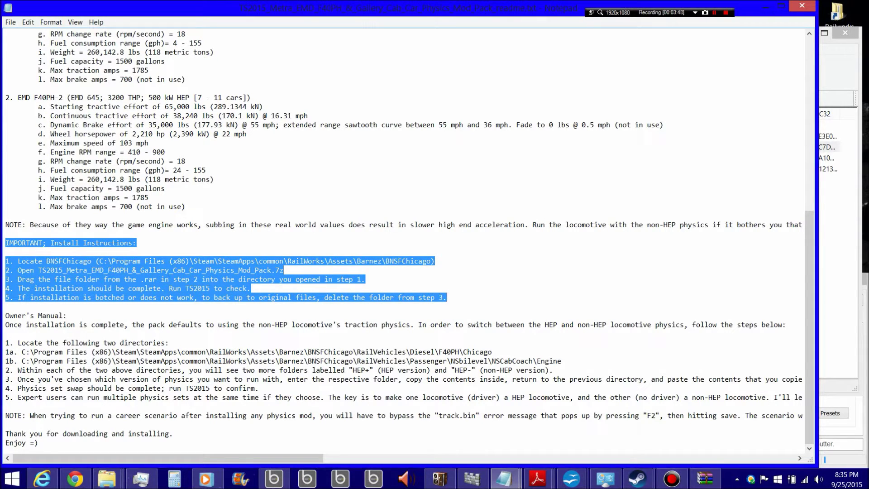
{"action": "left_click", "coordinate": [5, 252]}
{"action": "left_click", "coordinate": [13, 261]}
{"action": "left_click_drag", "start_coordinate": [14, 261], "coordinate": [284, 270]}
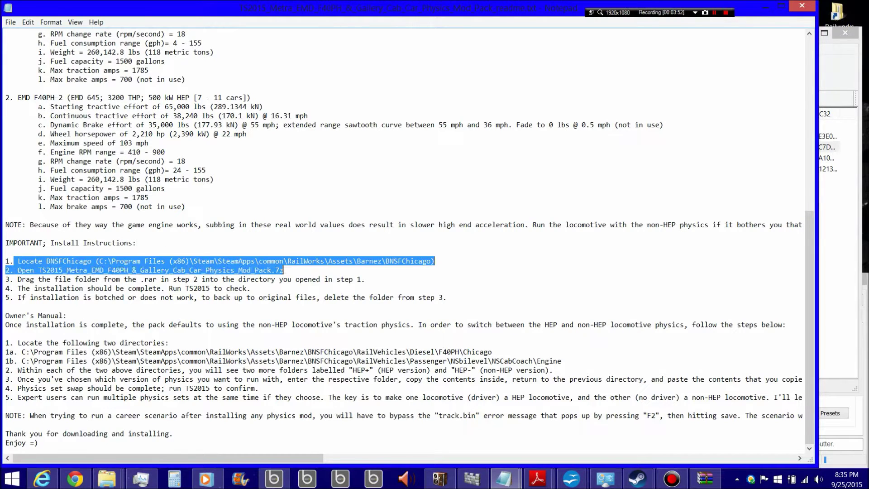
{"action": "left_click", "coordinate": [365, 280]}
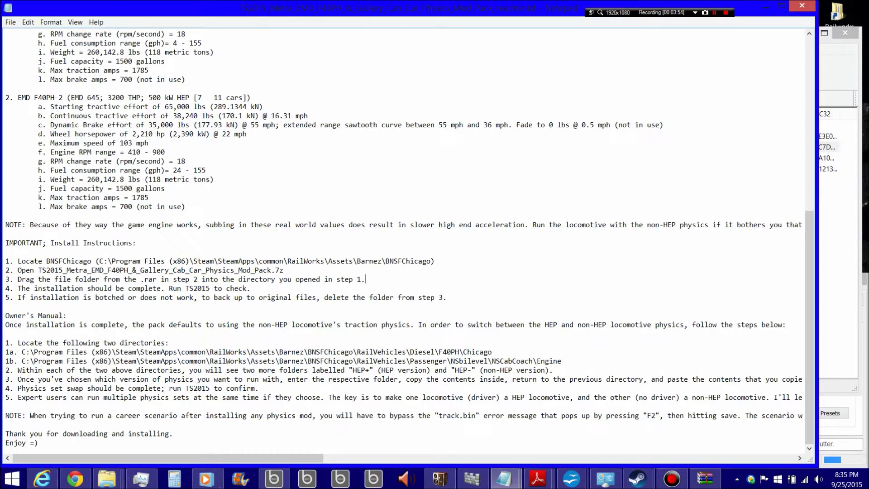
{"action": "left_click_drag", "start_coordinate": [5, 261], "coordinate": [447, 297]}
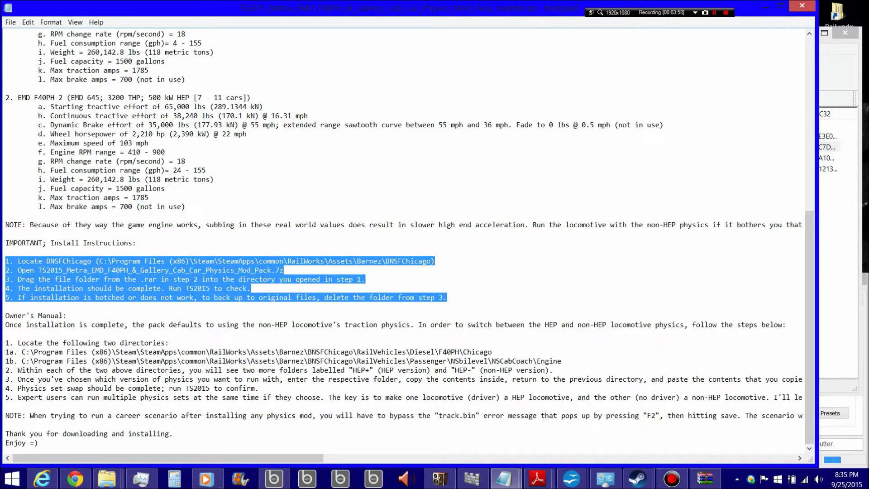
{"action": "left_click", "coordinate": [251, 288]}
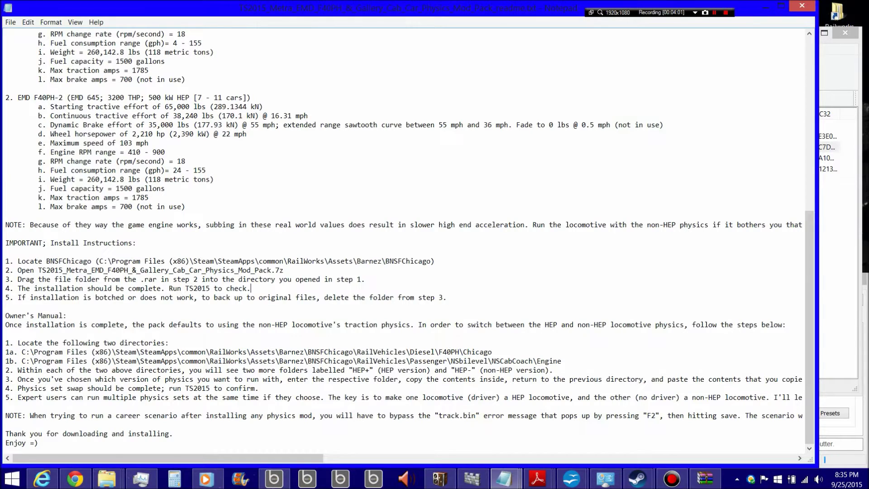
{"action": "left_click_drag", "start_coordinate": [5, 262], "coordinate": [448, 298]}
{"action": "left_click", "coordinate": [284, 270]}
Switch to WinRAR, update the modified readme in the archive, and minimize the archive window.
{"action": "left_click", "coordinate": [837, 48]}
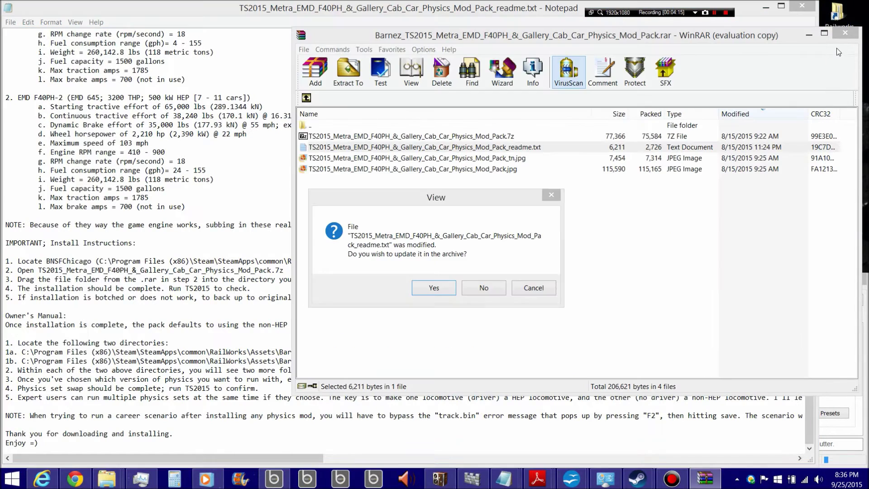
{"action": "left_click", "coordinate": [433, 290]}
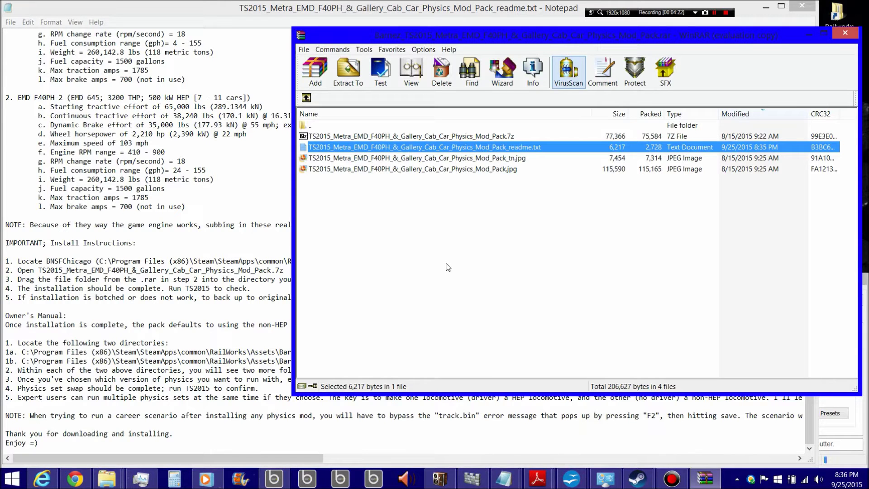
{"action": "left_click", "coordinate": [809, 35]}
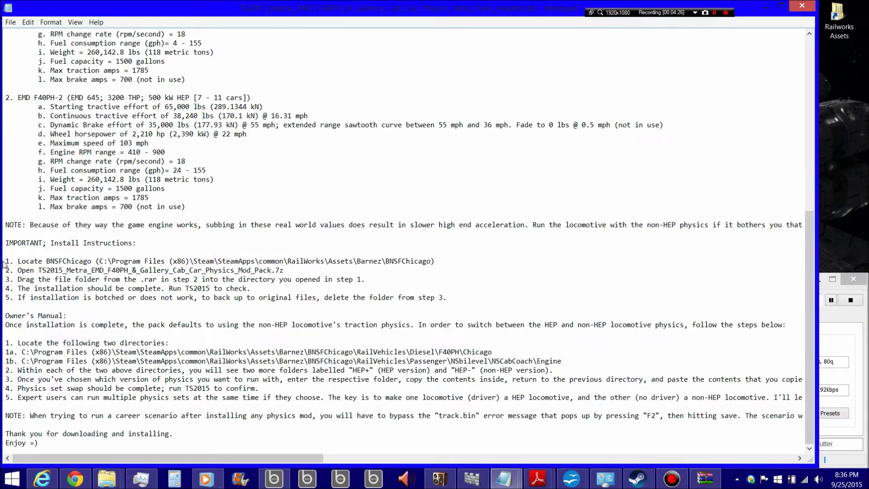
Highlight the first install instruction in the readme and check the path to the BNSFChicago folder.
{"action": "left_click_drag", "start_coordinate": [6, 261], "coordinate": [210, 252]}
{"action": "key", "text": "Down"}
{"action": "key", "text": "shift+End"}
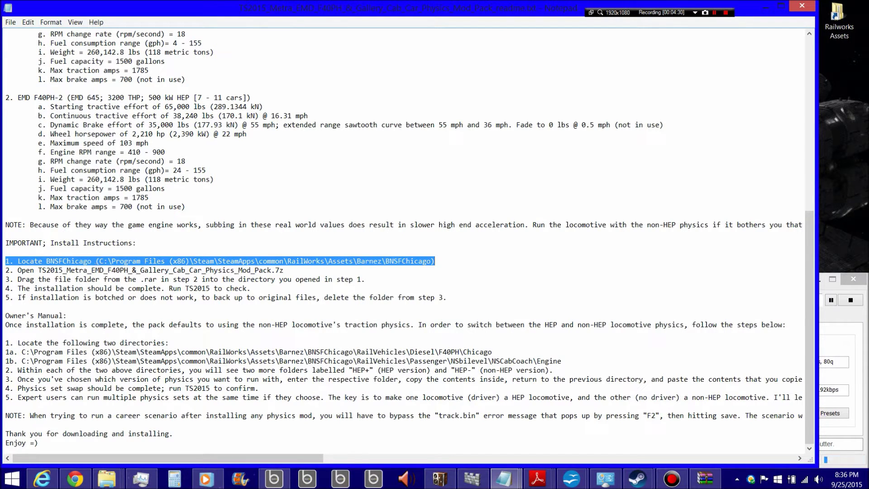
{"action": "left_click", "coordinate": [289, 261]}
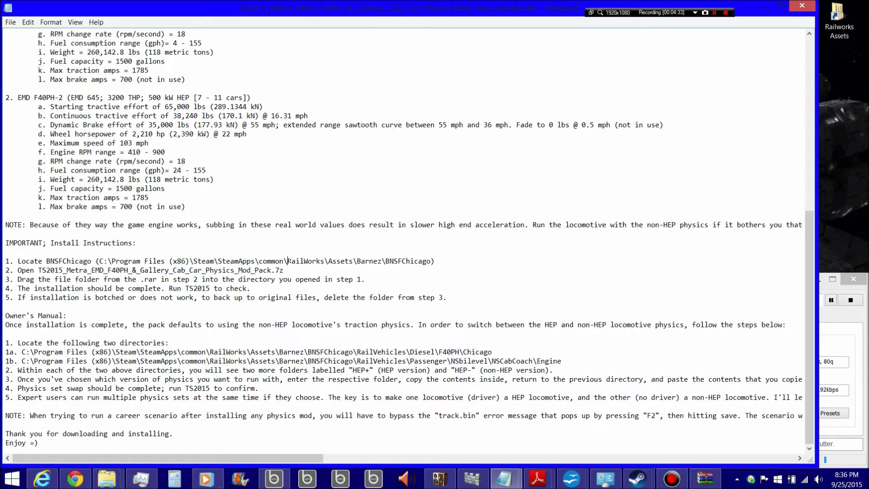